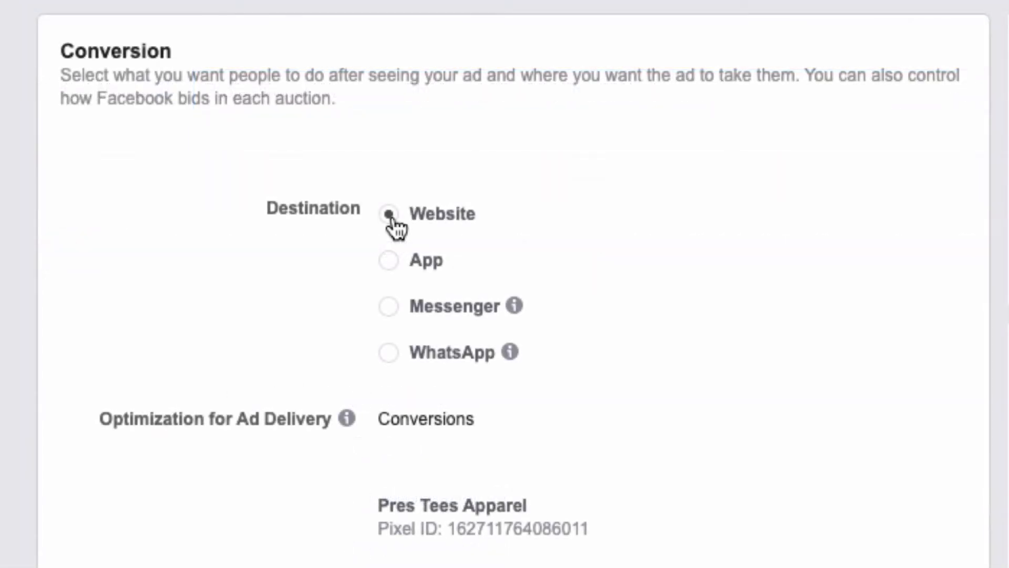
Set the ad's destination to Website and its conversion event to Purchase, and show the additional conversion options.
click(390, 218)
drag(390, 218, 483, 218)
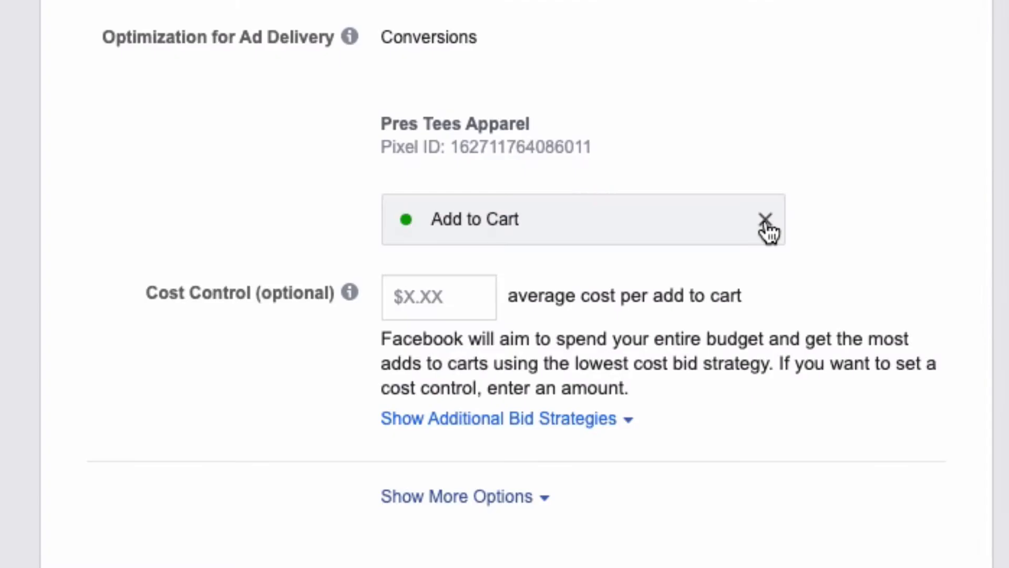
click(766, 220)
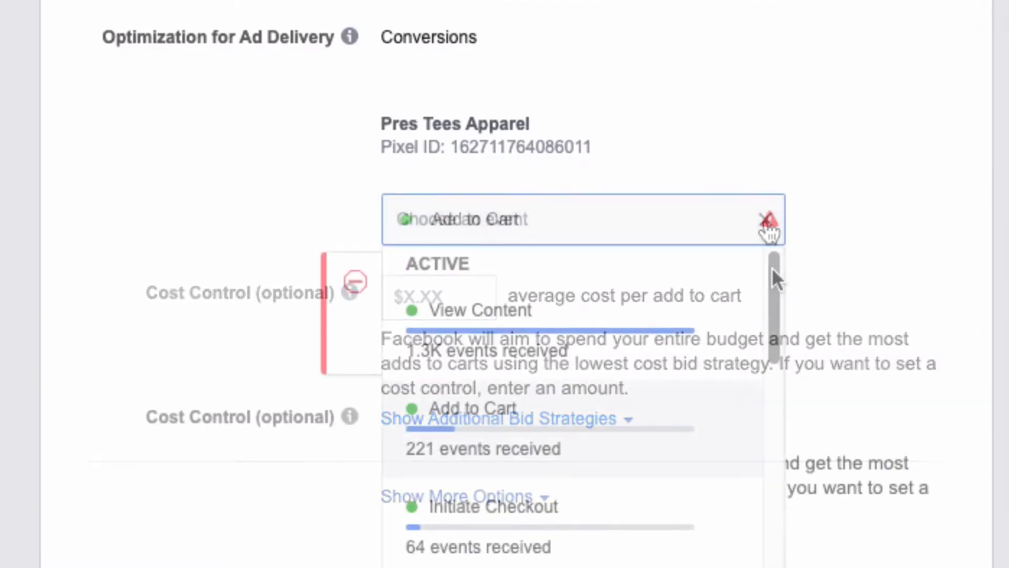
drag(771, 267, 766, 338)
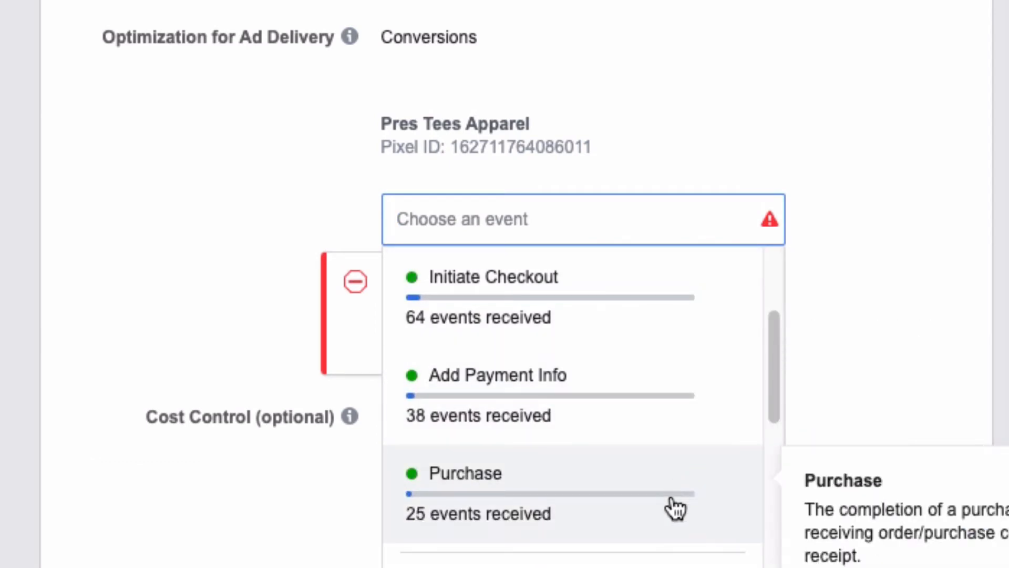
click(676, 507)
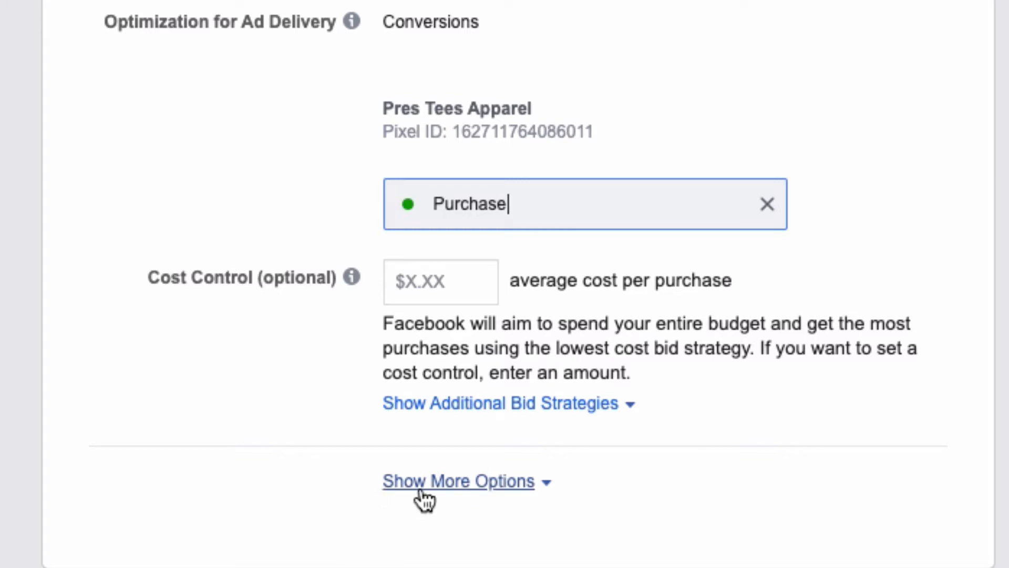
click(449, 492)
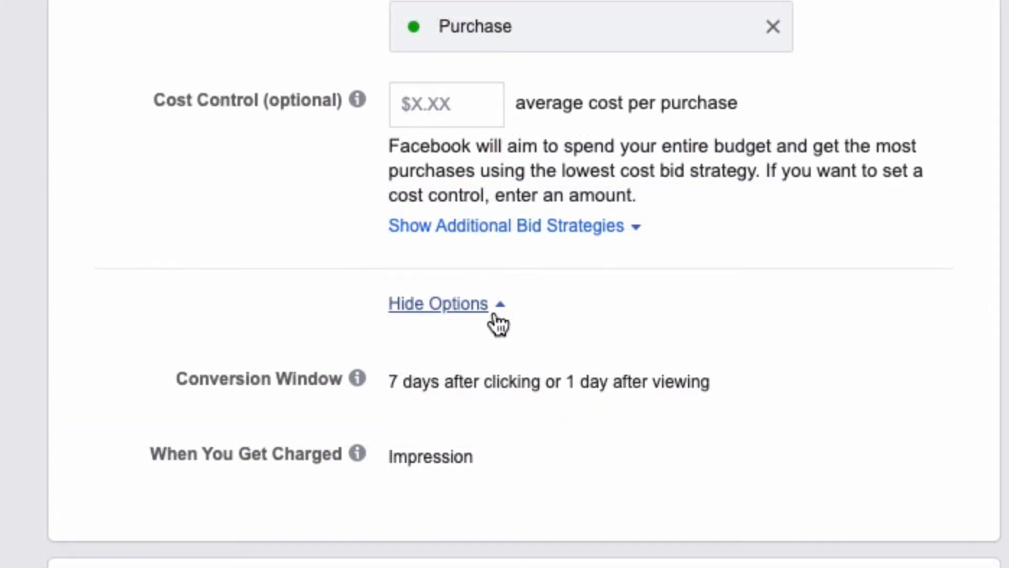
mouse_move(513, 378)
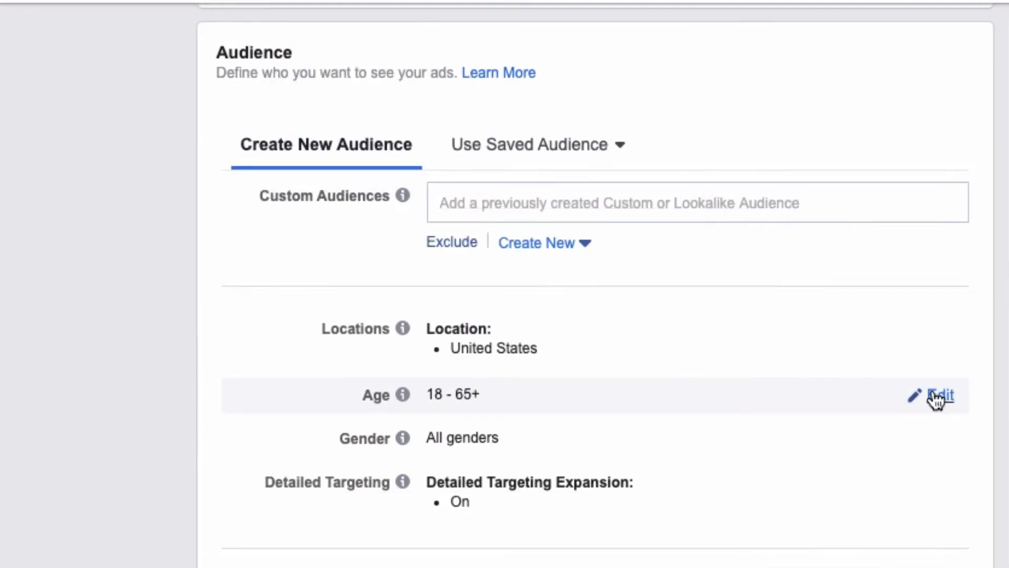
Set the new audience's age range to 25–35 and its gender to Women.
click(941, 396)
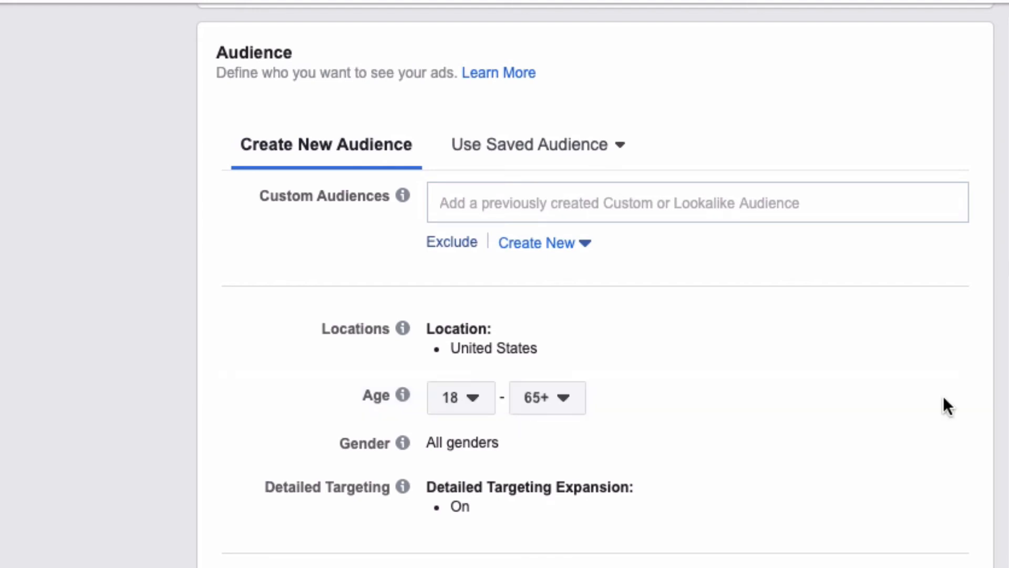
click(450, 405)
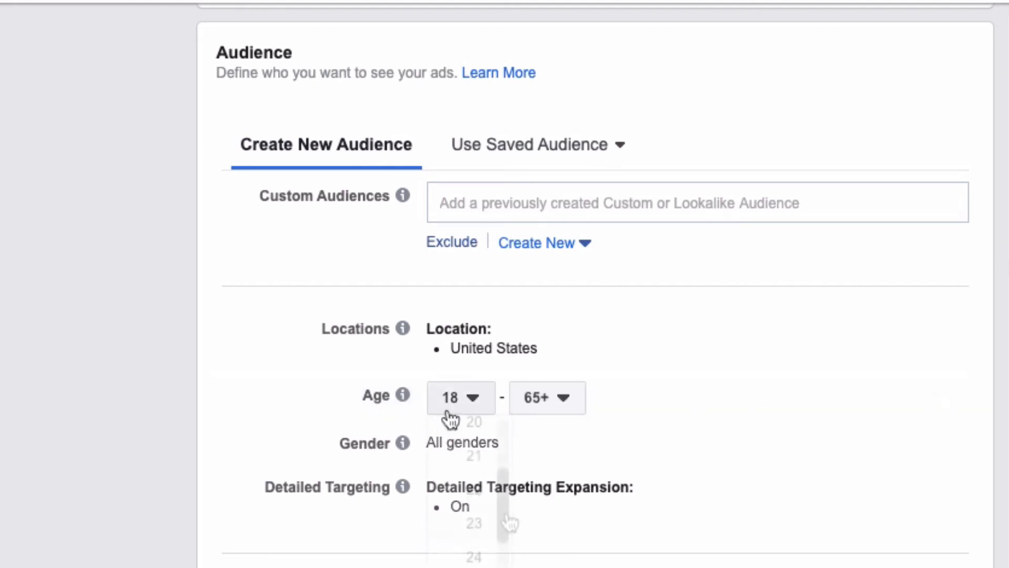
scroll(505, 526, down, 2)
click(489, 537)
click(547, 398)
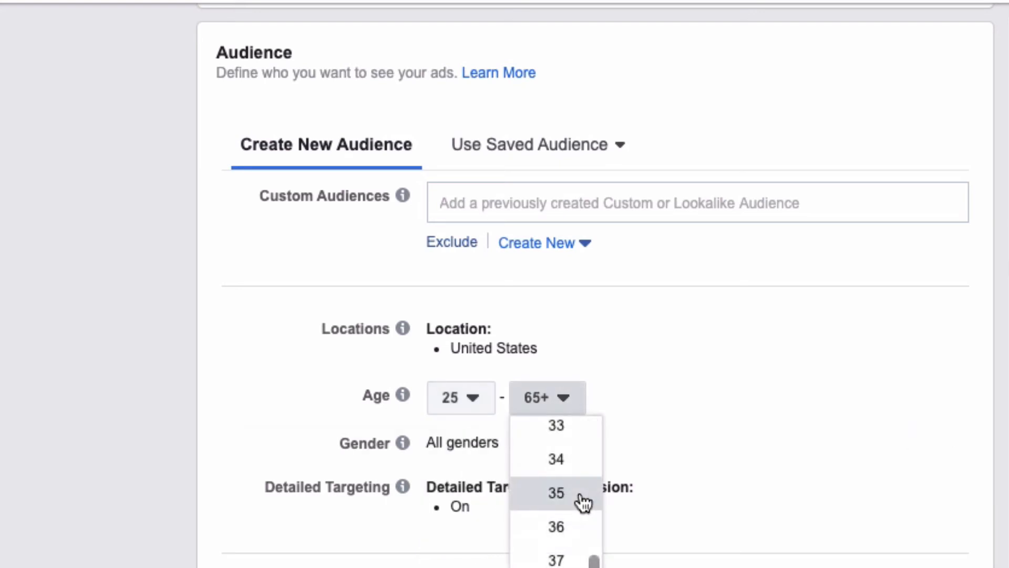
click(583, 502)
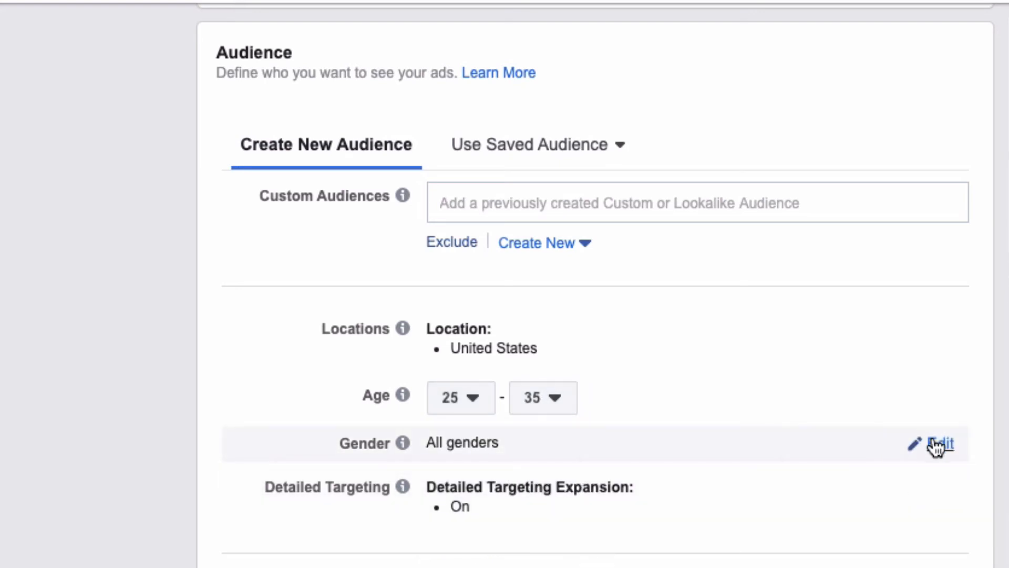
click(938, 444)
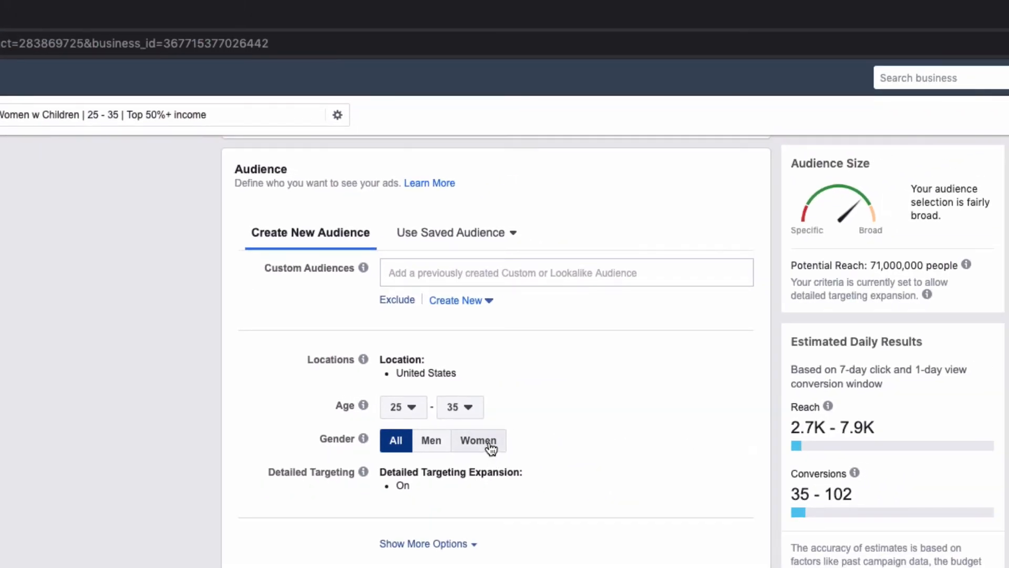
click(490, 448)
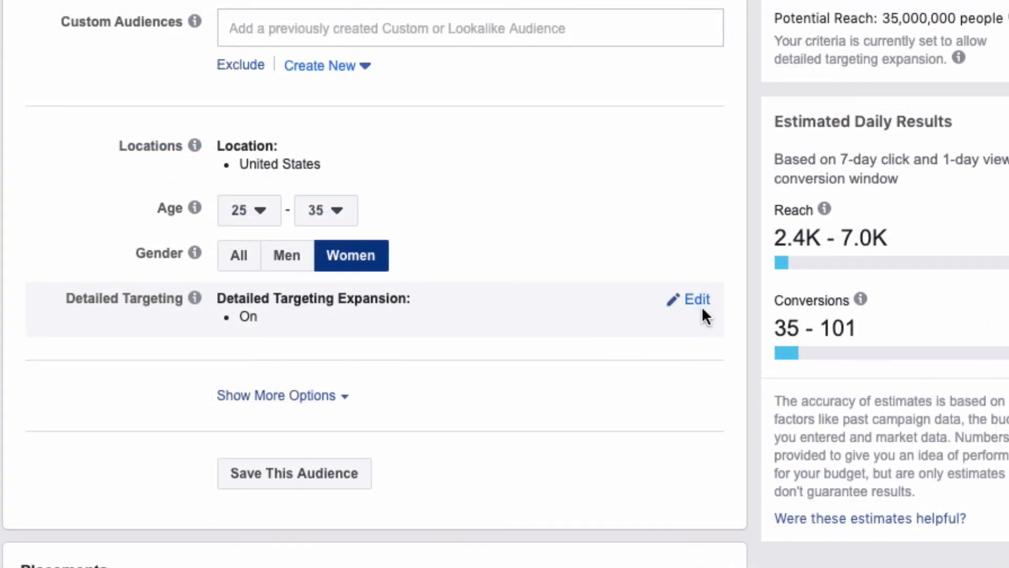
Include people matching "Household income: top 25%-50% of ZIP codes (US)" in the detailed targeting.
click(696, 310)
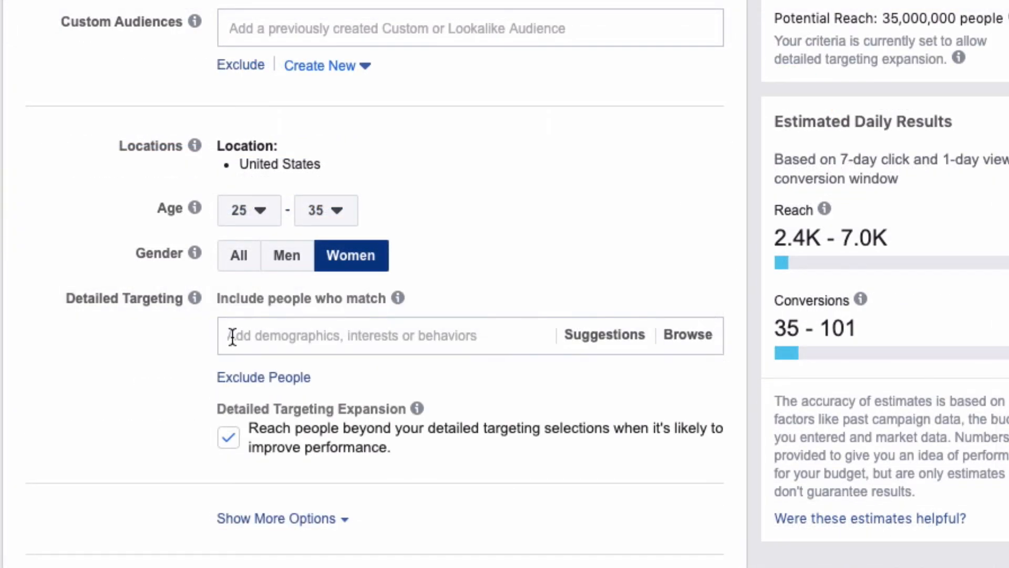
click(232, 336)
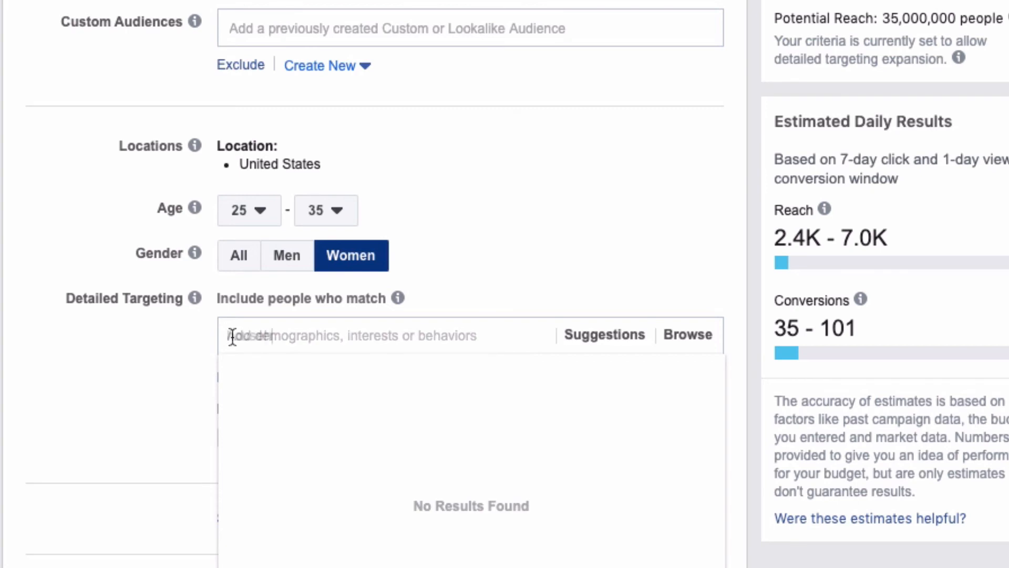
text(household)
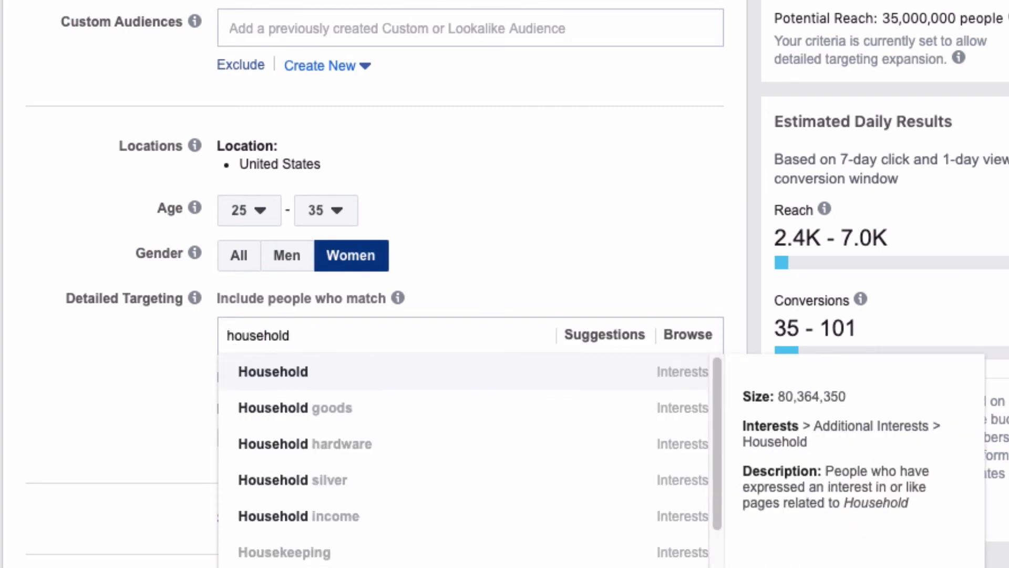
text( income)
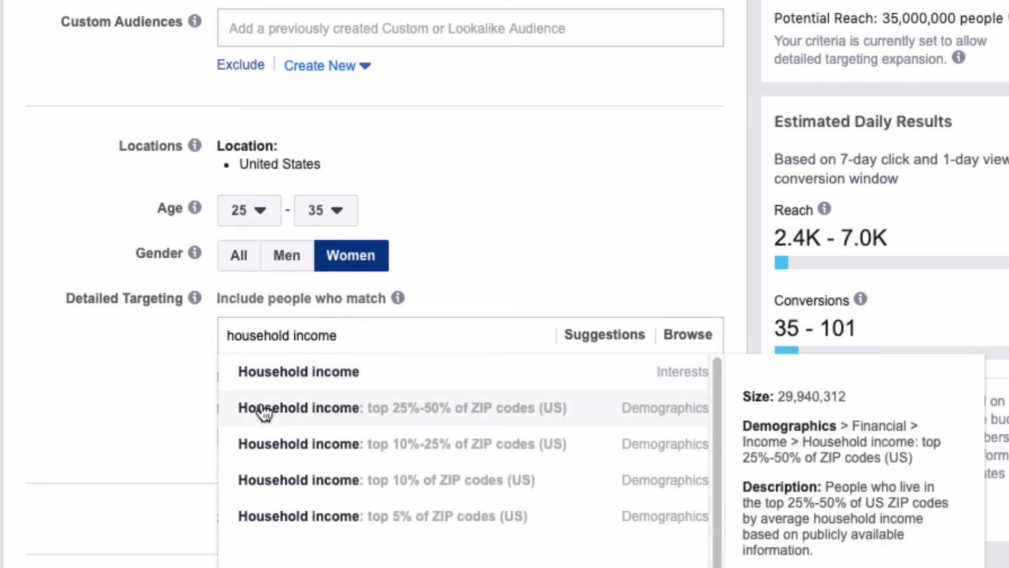
click(356, 409)
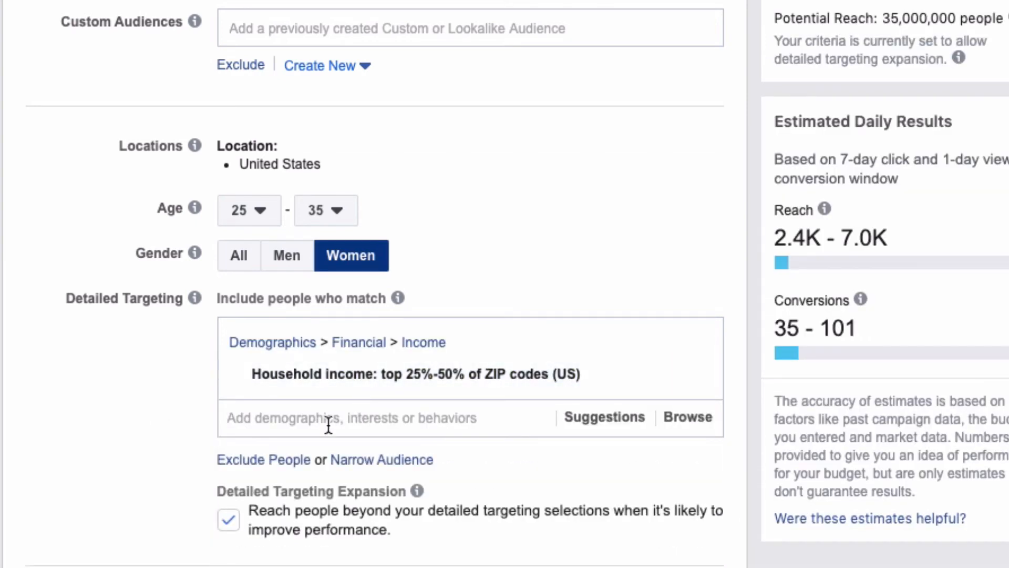
Narrow the audience to people who must also match the demographic "Parents (All)".
click(399, 460)
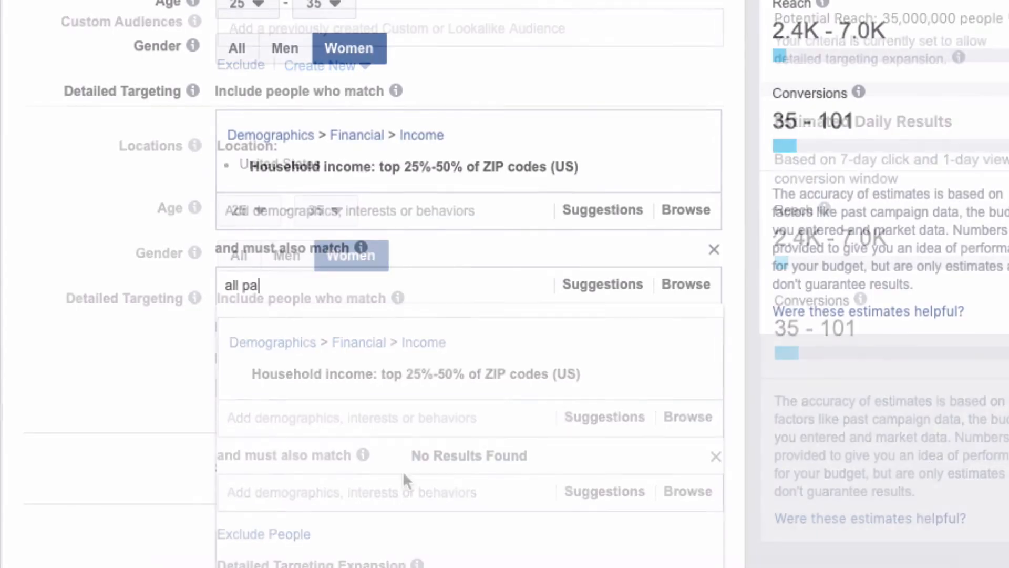
text(rents)
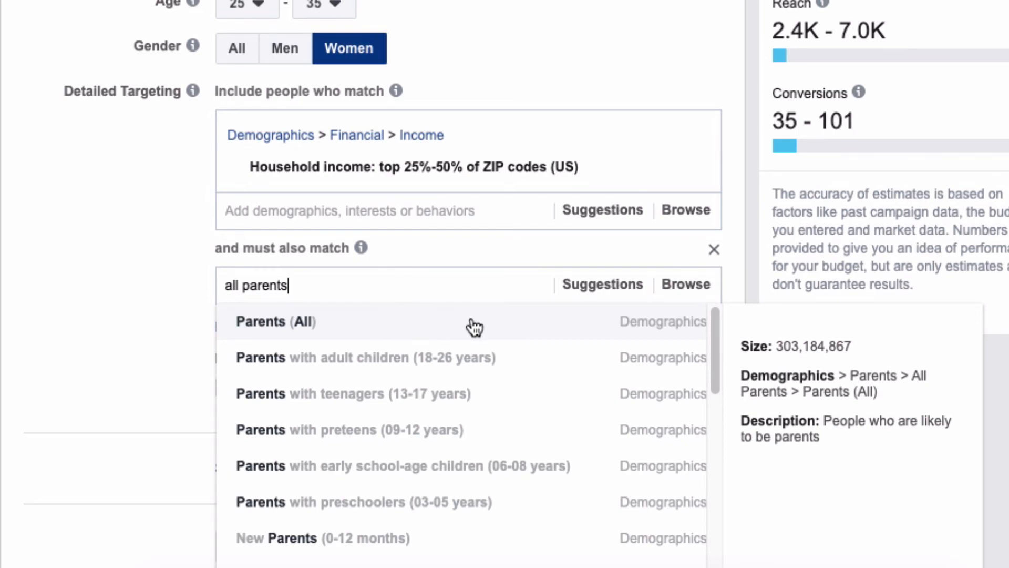
click(554, 328)
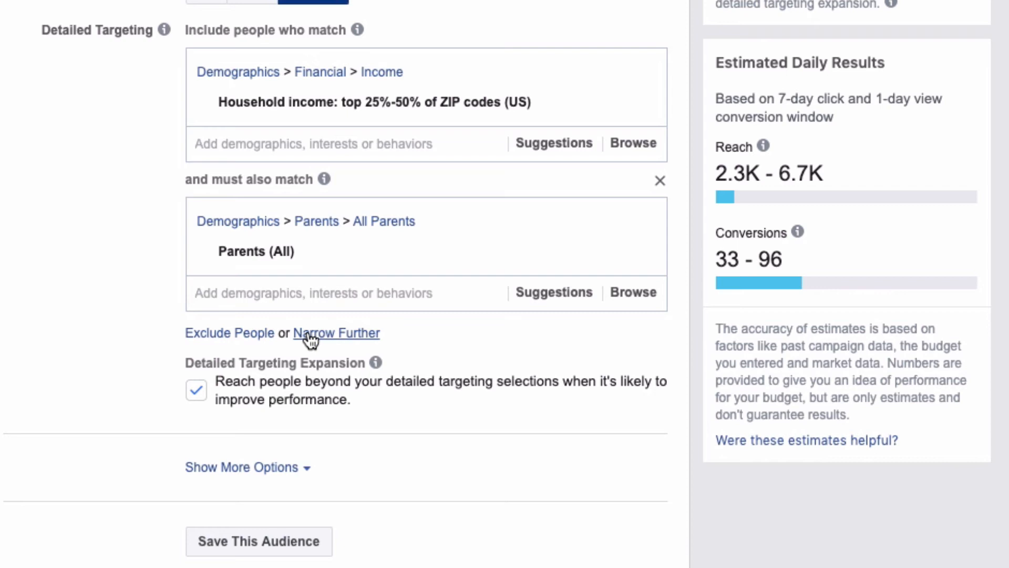
Narrow the audience further with the Engaged Shoppers purchase behavior.
click(311, 334)
click(627, 375)
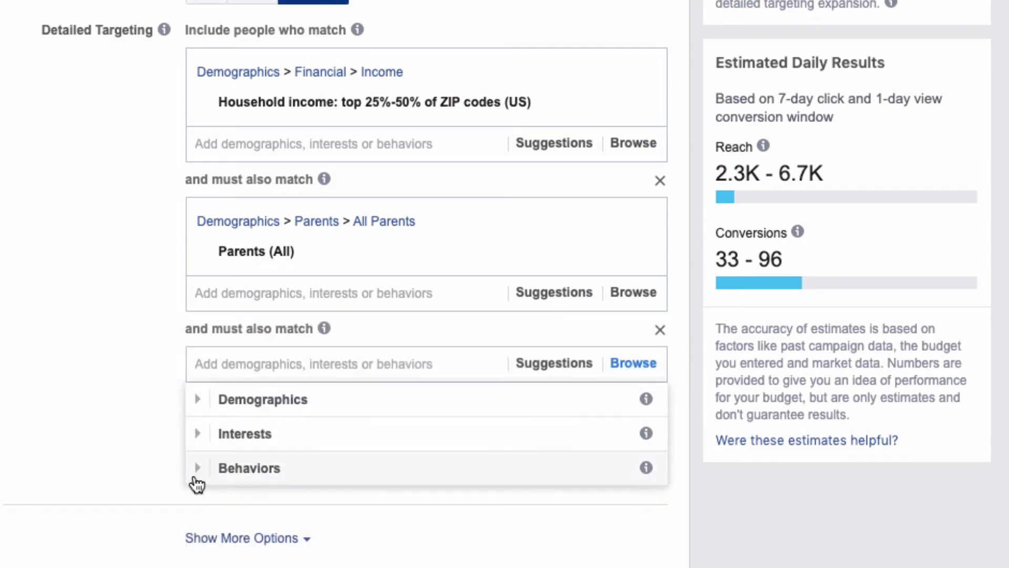
click(199, 476)
scroll(205, 483, down, 4)
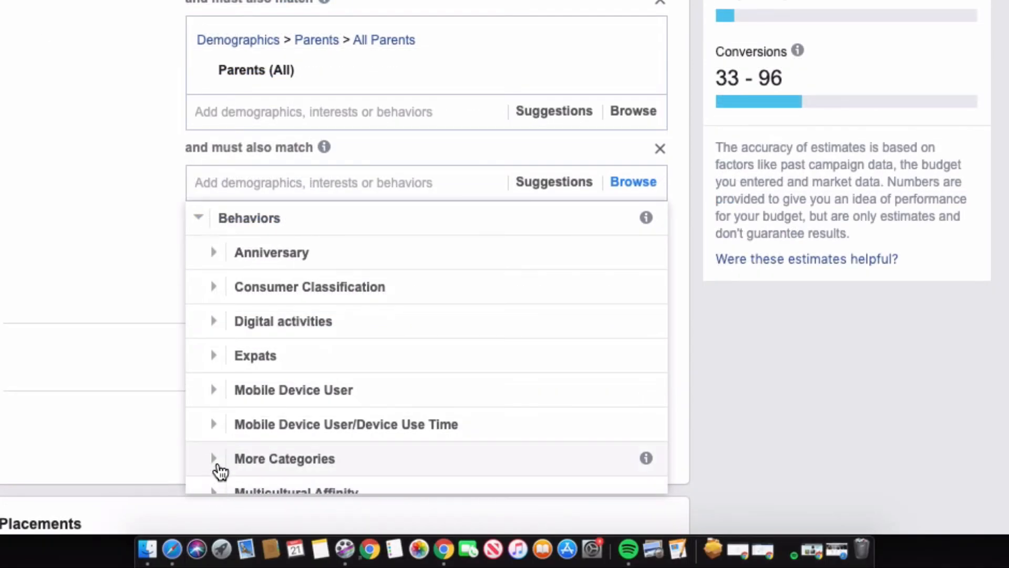
click(215, 465)
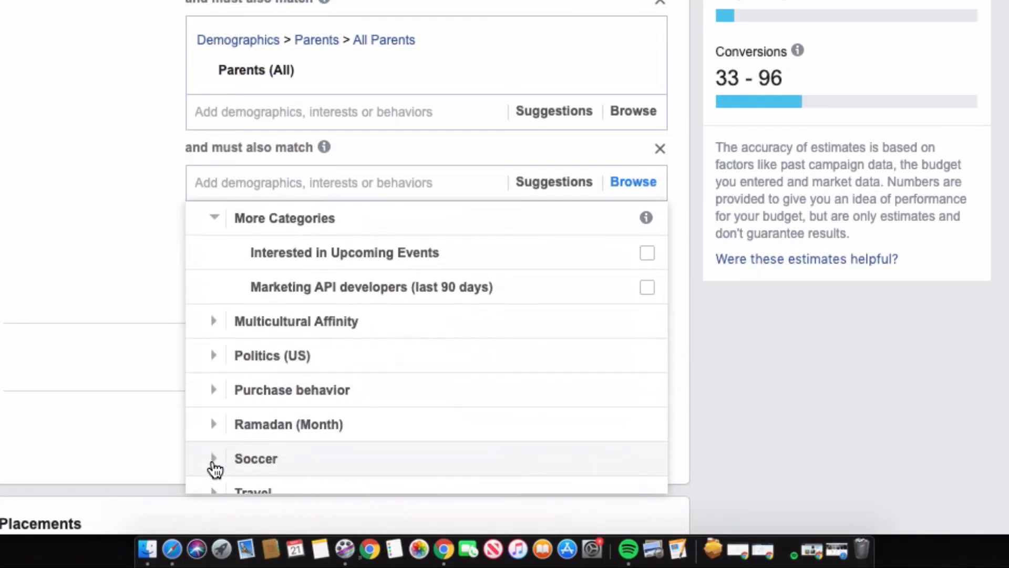
click(214, 390)
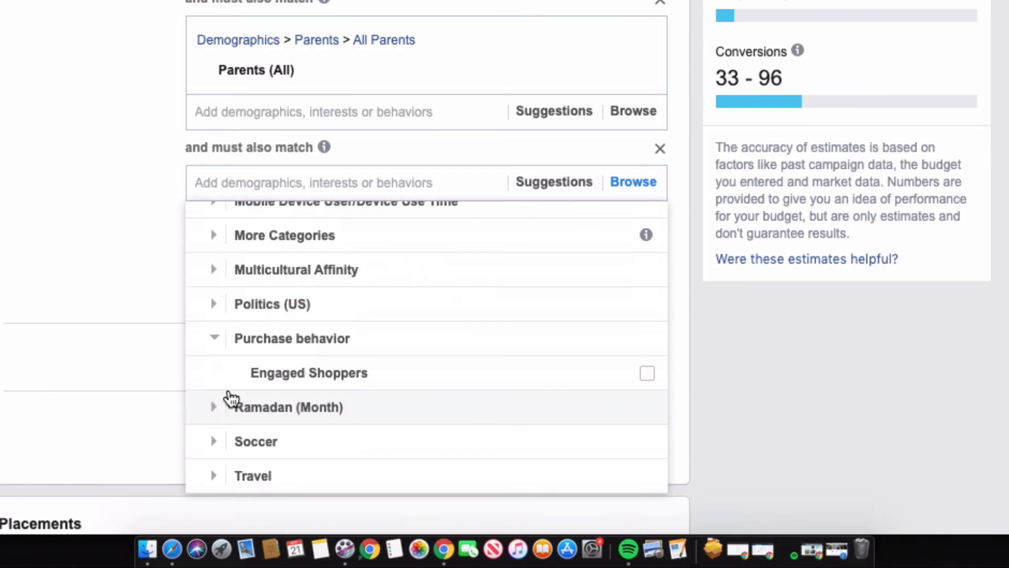
mouse_move(259, 390)
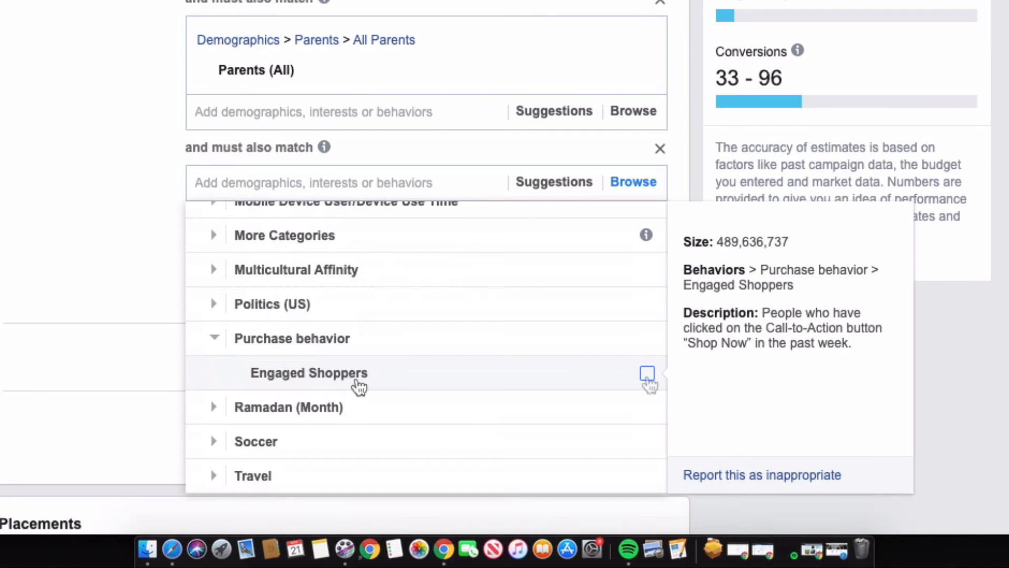
click(648, 374)
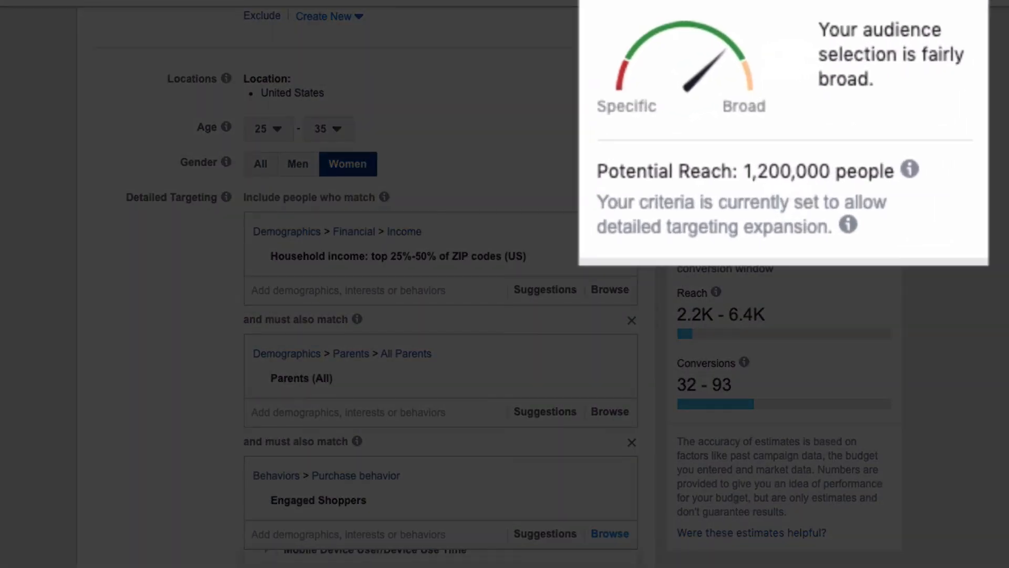
key(Escape)
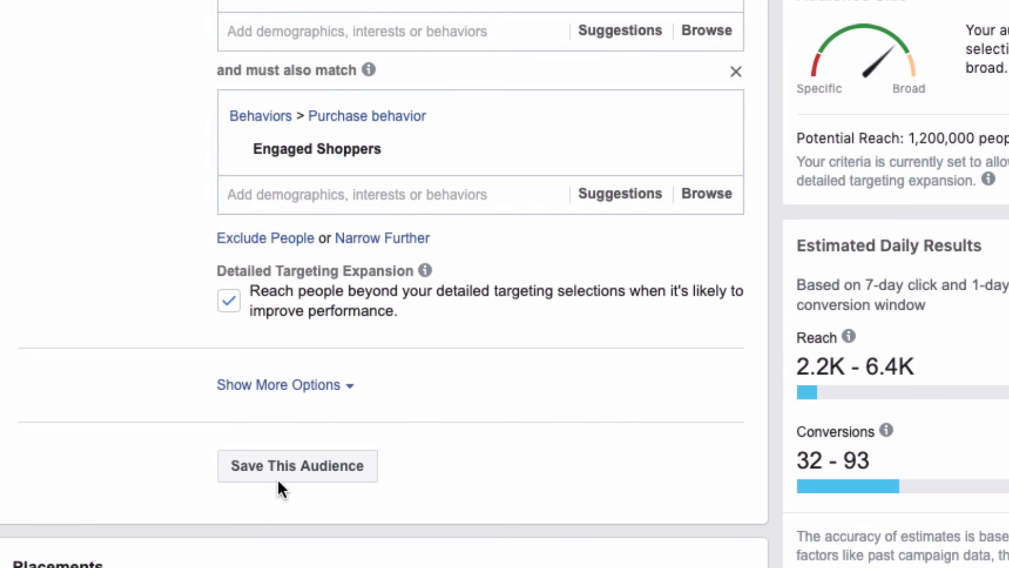
Save the audience under the name "Professional Women + Mothers | 25 - 35 | Engaged Shoppers".
click(287, 468)
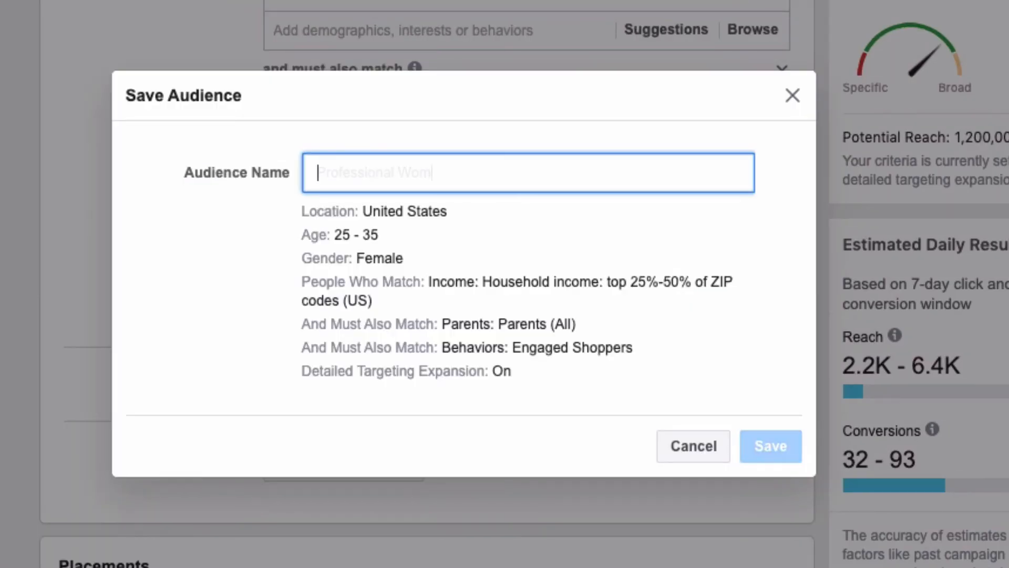
text(Professional Women + Mothers | 25 - 35 | Engaged Shopper)
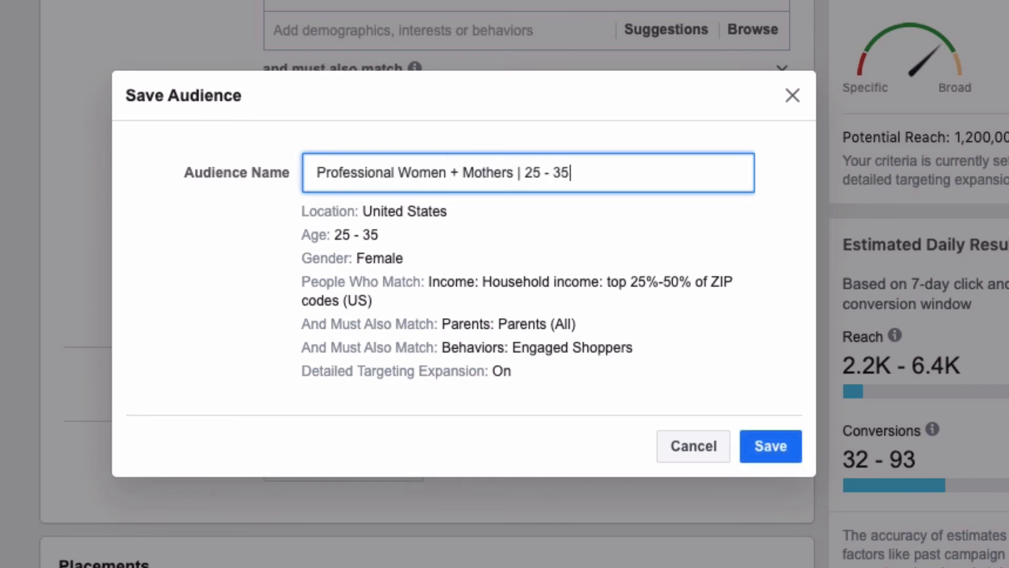
text(s)
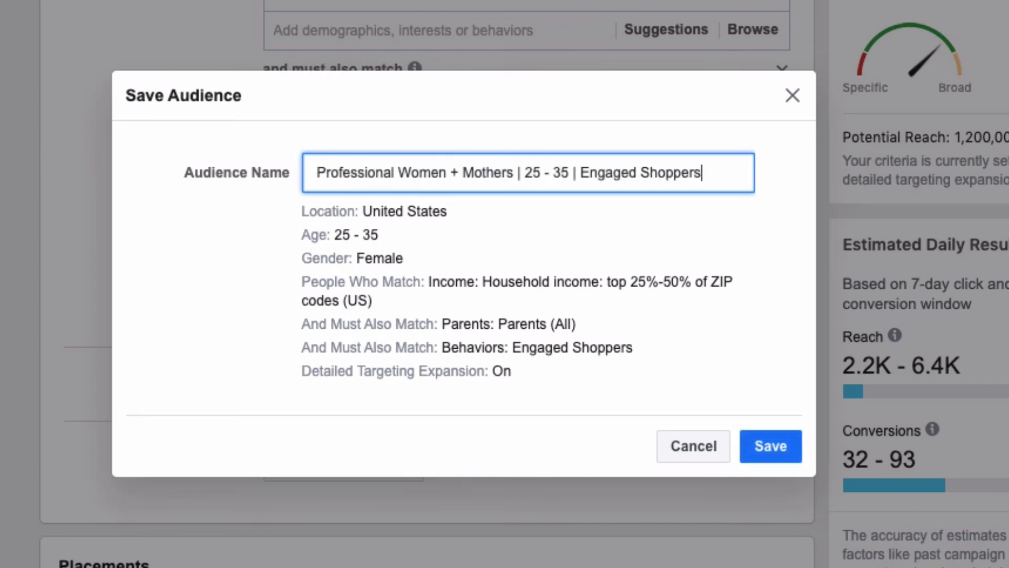
click(744, 450)
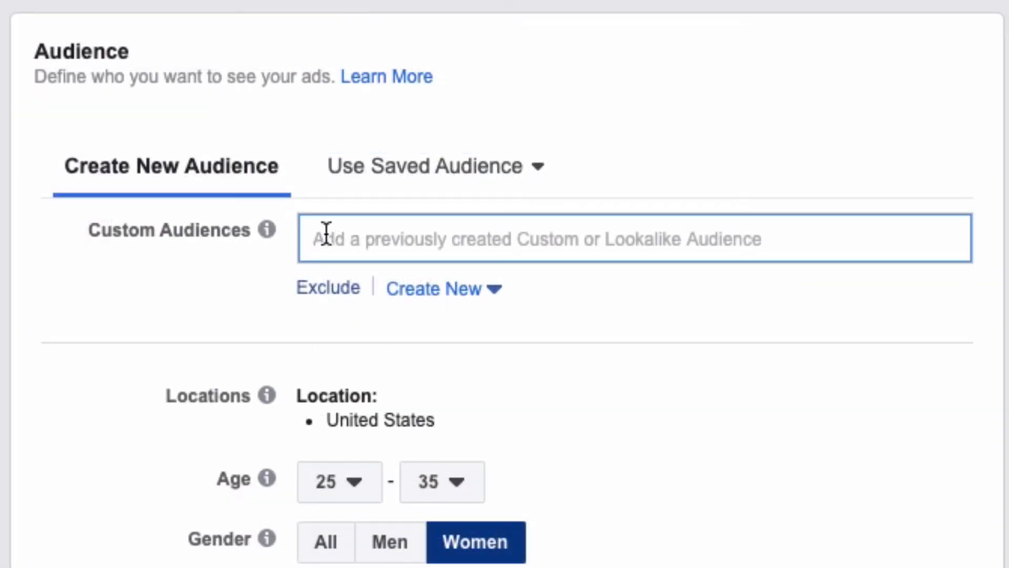
click(327, 234)
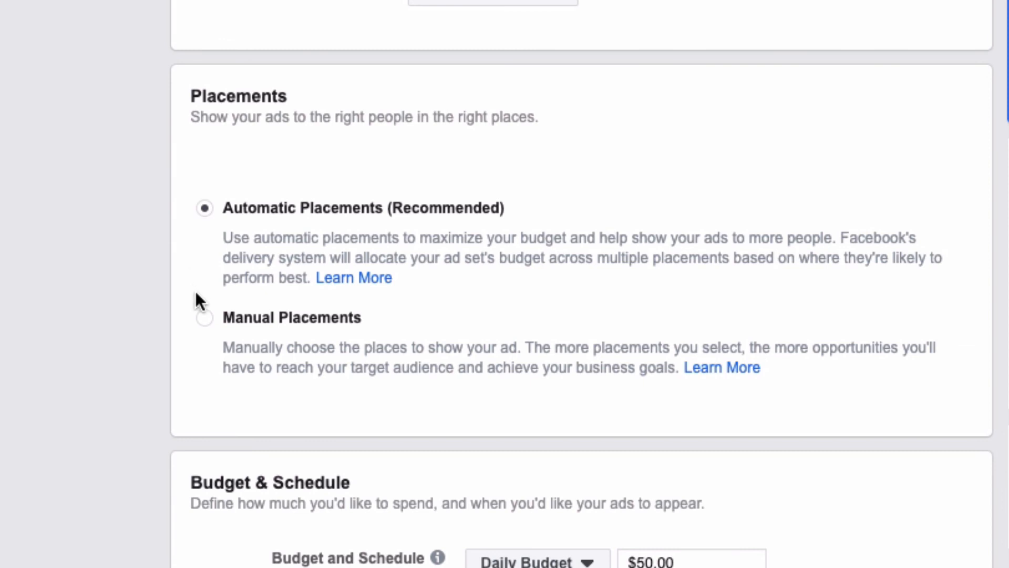
Show the Manual Placements options for the ad set and restore Automatic Placements.
click(200, 321)
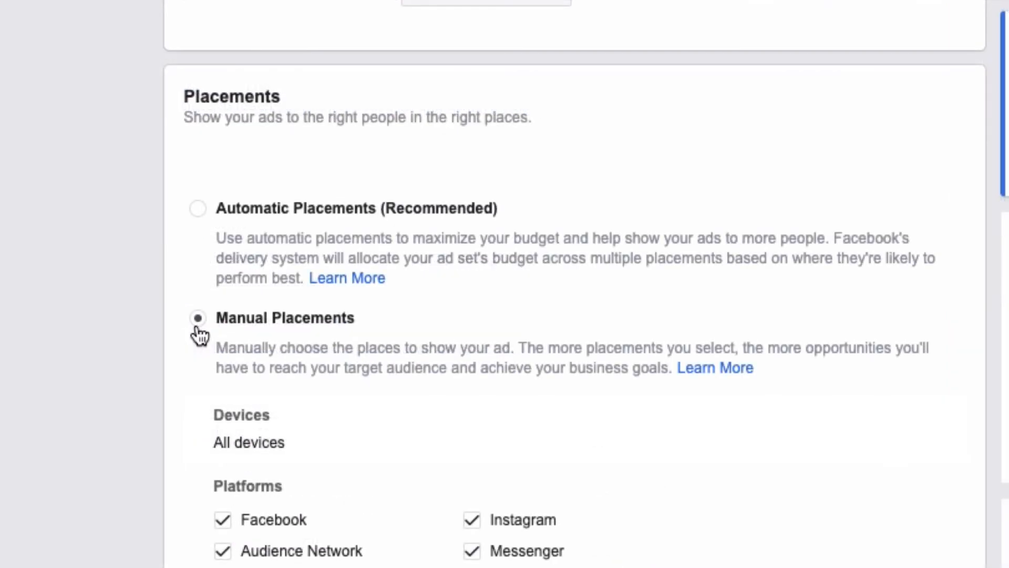
click(199, 318)
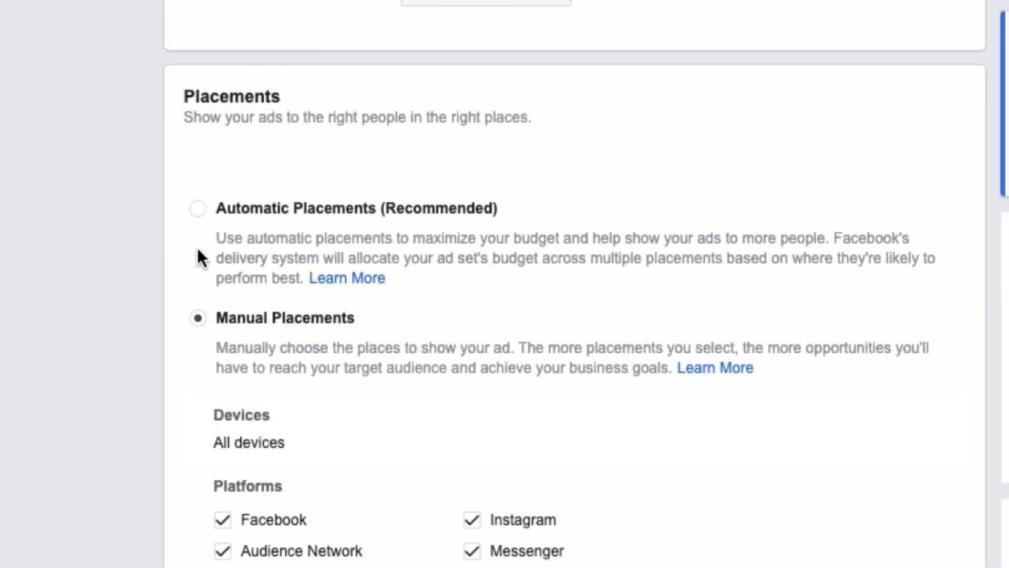
click(199, 210)
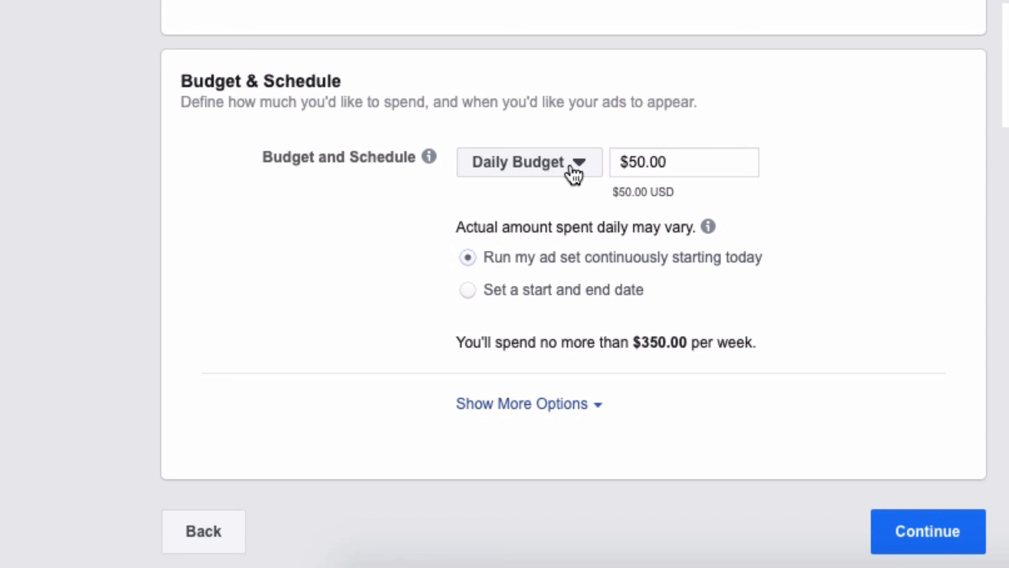
Keep the budget type as Daily Budget and schedule the ad set to start May 25, 2020 and end June 8, 2020.
click(581, 164)
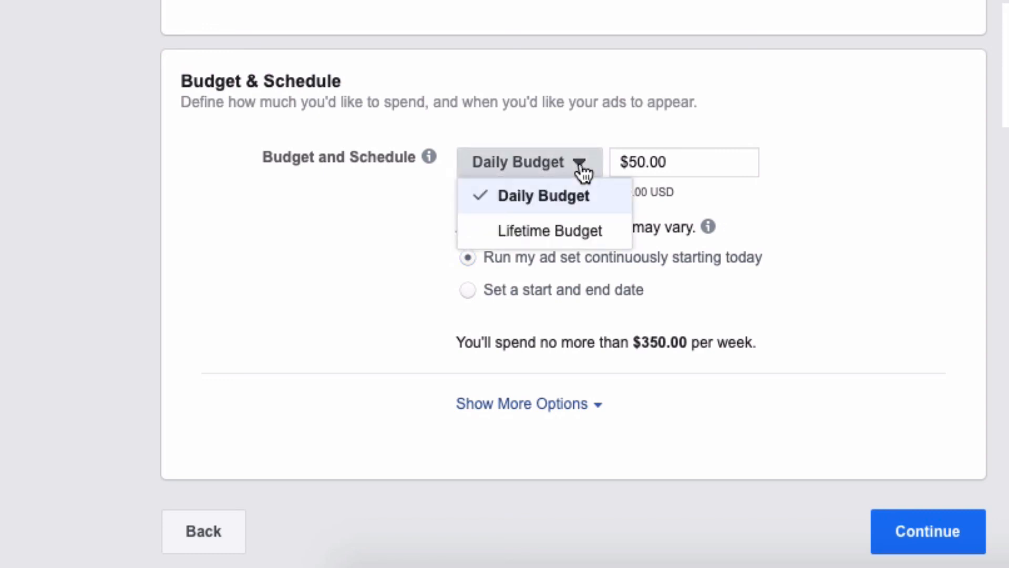
click(581, 200)
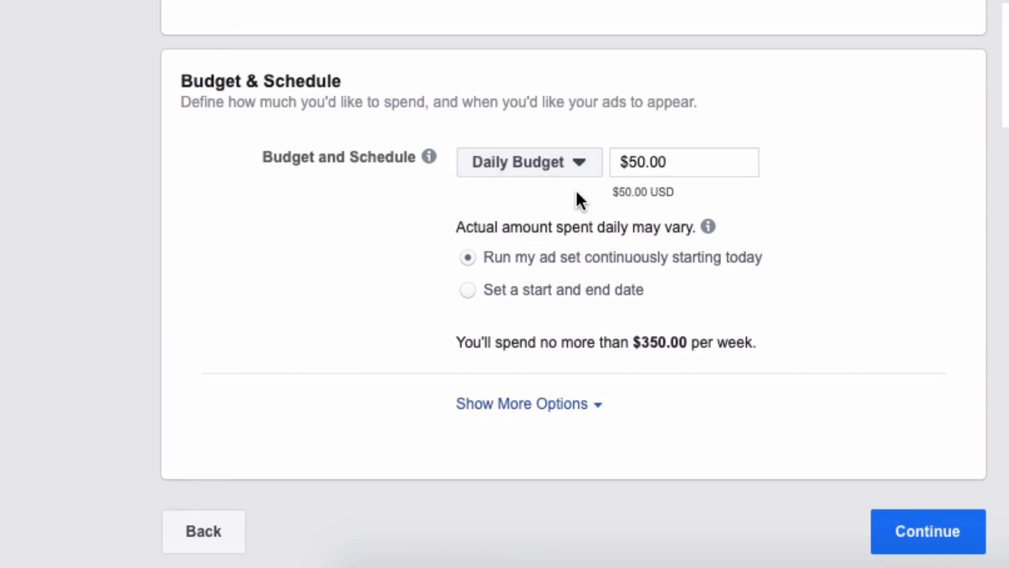
click(467, 290)
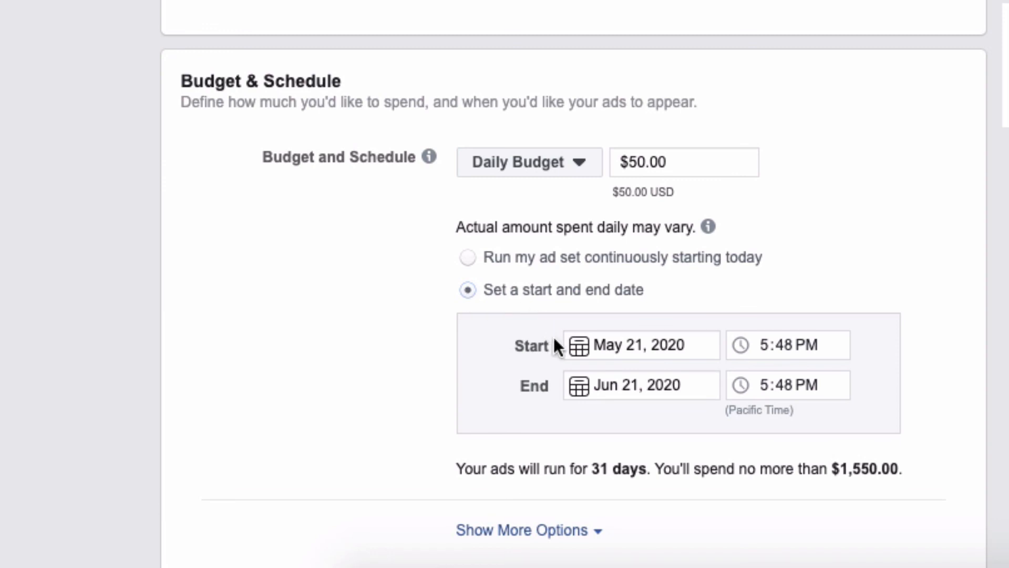
click(580, 347)
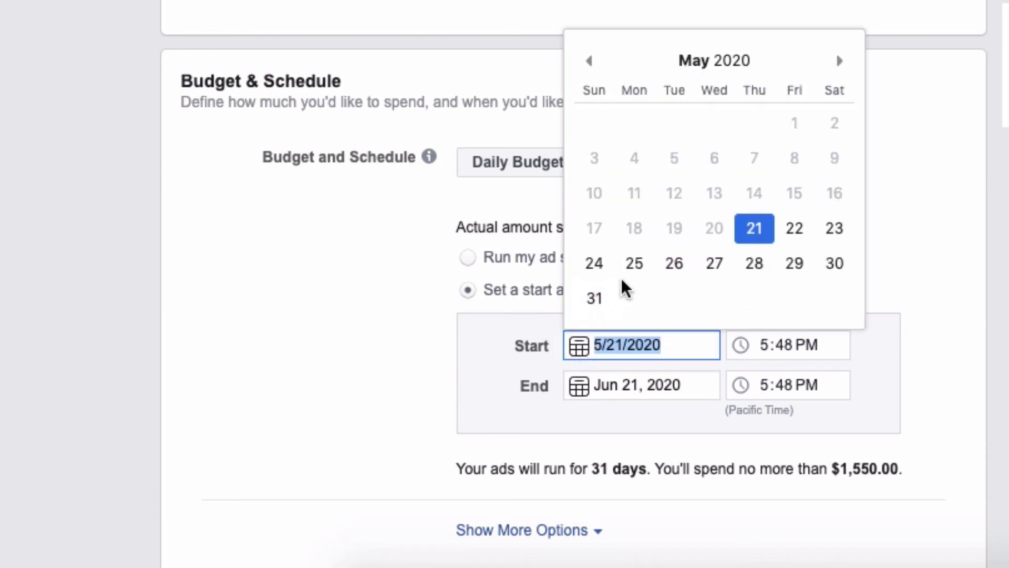
click(634, 266)
click(581, 386)
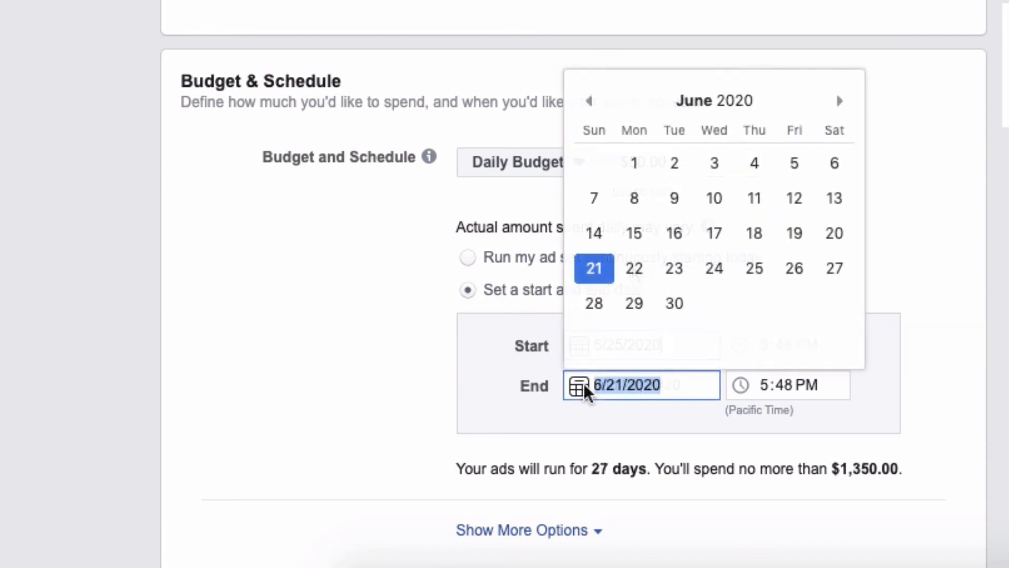
click(634, 198)
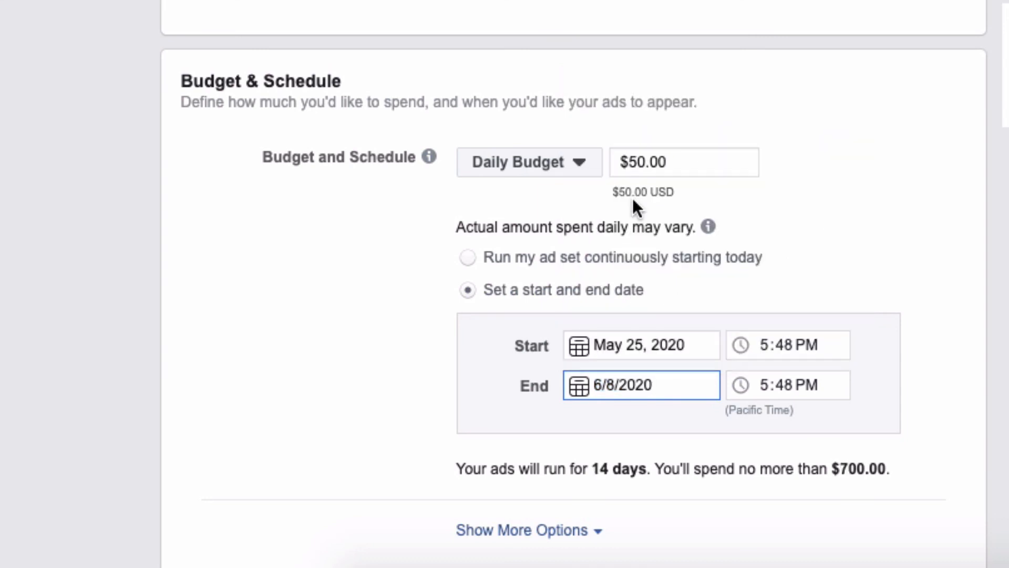